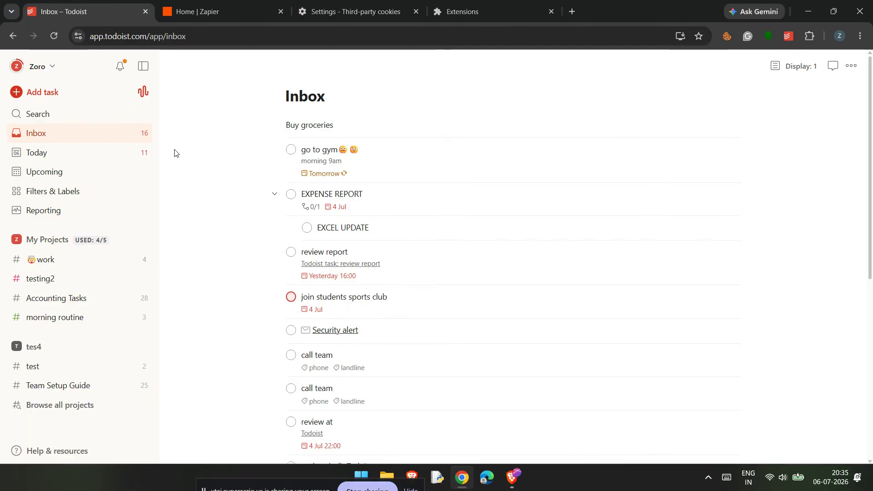
# - Switch to Zapier, add a new app connection for Todoist and authorize access to the Todoist account
pyautogui.click(191, 11)
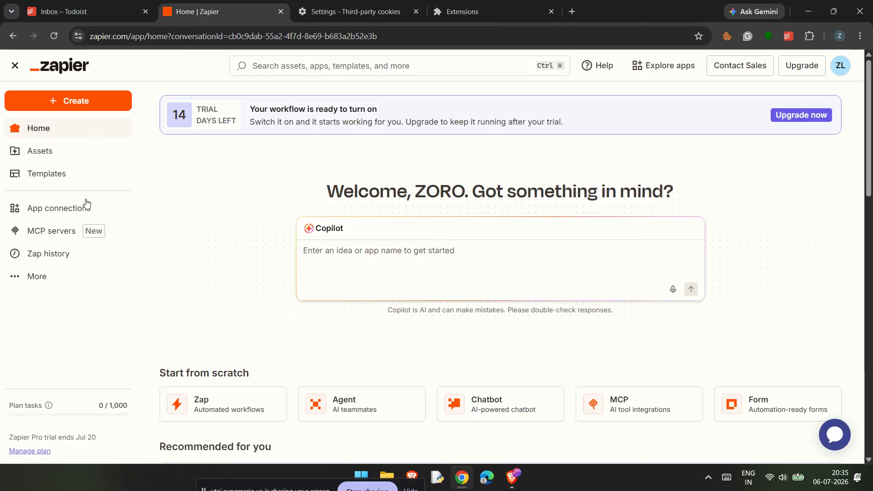
pyautogui.click(80, 217)
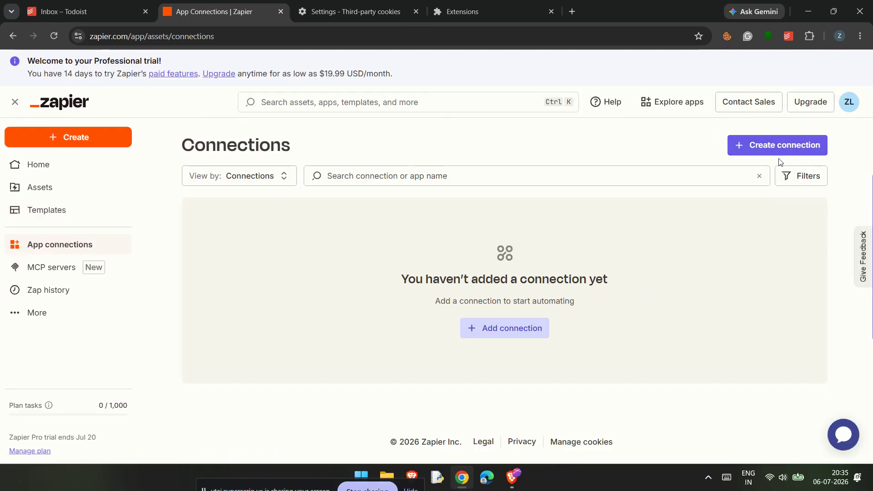
pyautogui.click(782, 145)
pyautogui.click(490, 258)
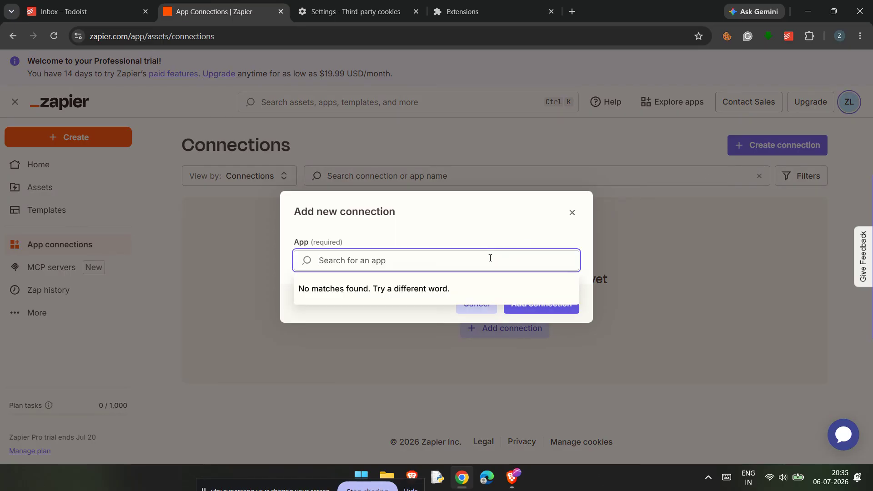
pyautogui.write('todois')
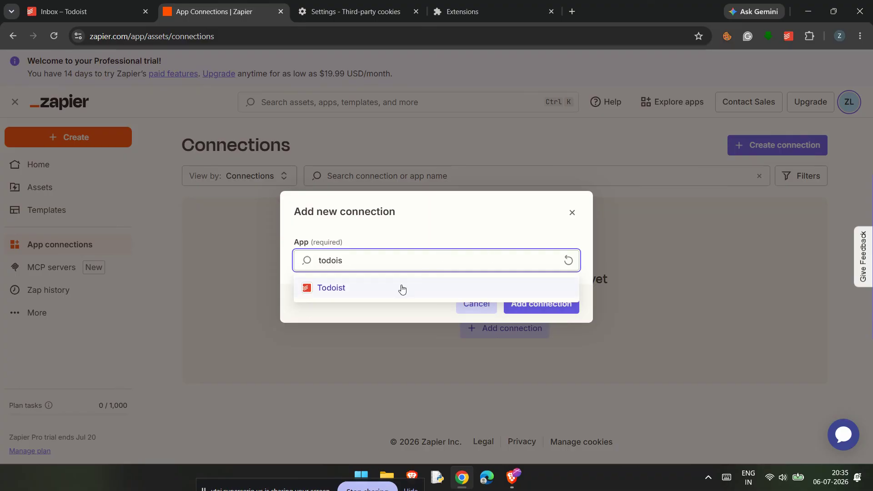
pyautogui.click(402, 288)
pyautogui.click(558, 302)
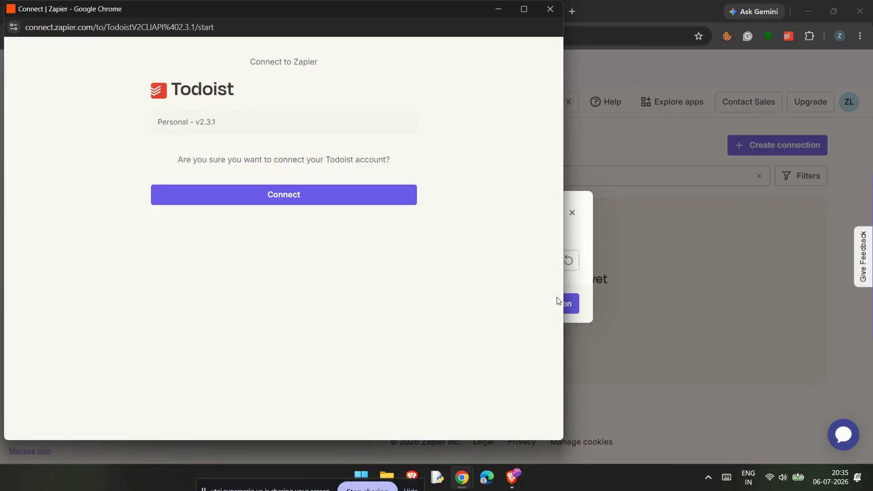
pyautogui.click(273, 205)
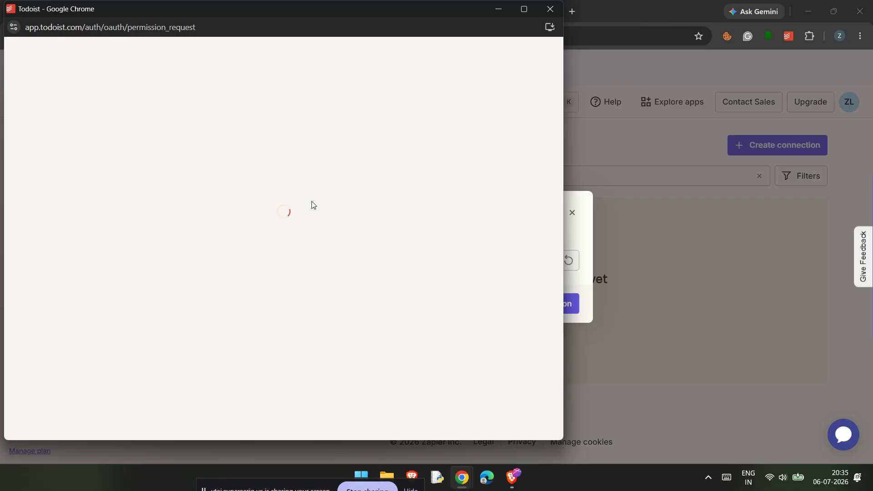
pyautogui.click(427, 313)
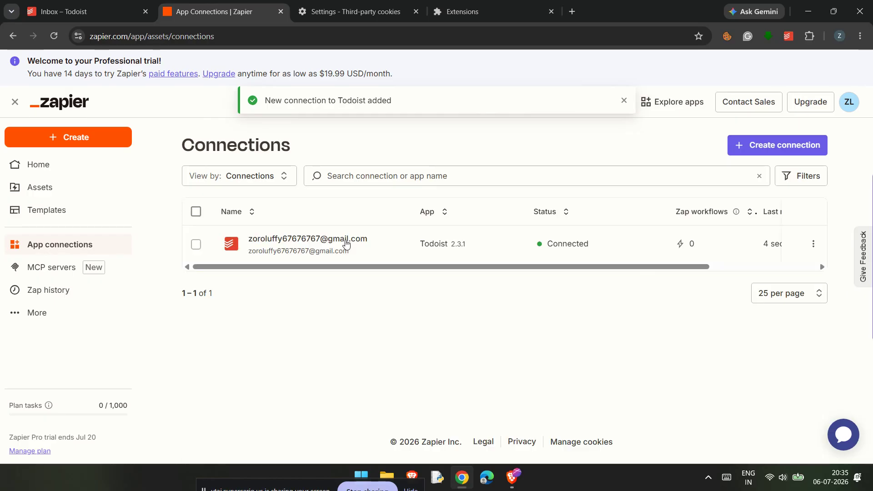
# - Create a new Zap with Google Calendar as the trigger app
pyautogui.click(106, 143)
pyautogui.click(94, 174)
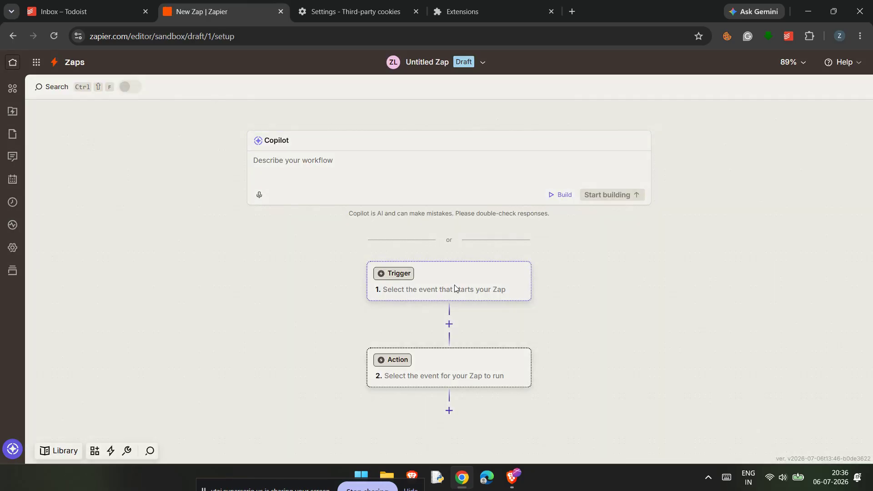
pyautogui.click(454, 287)
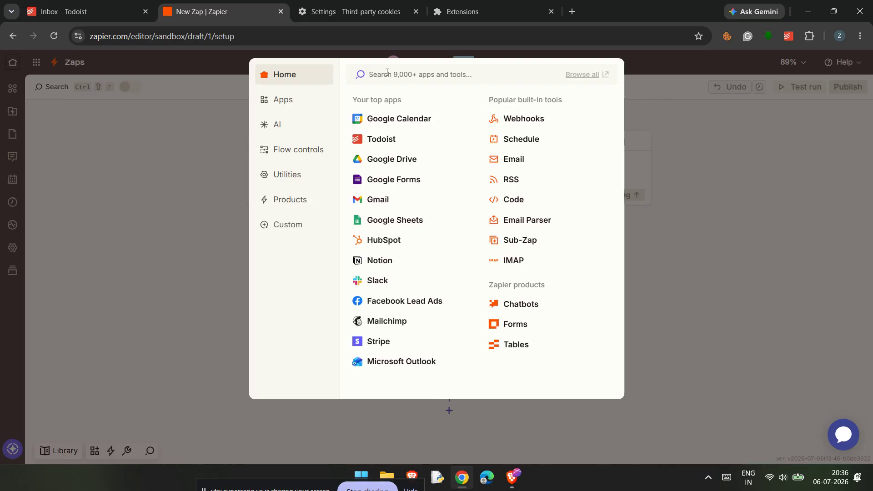
pyautogui.click(390, 118)
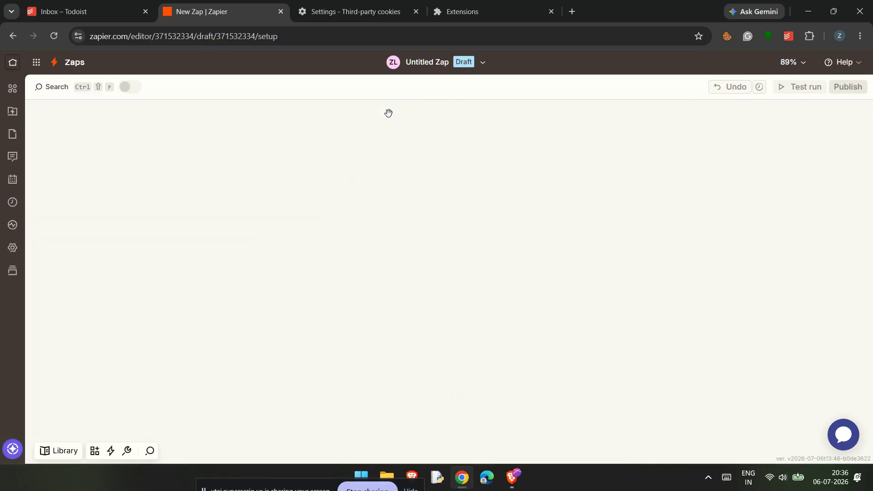
# - Set the Google Calendar trigger event to New Event
pyautogui.click(692, 241)
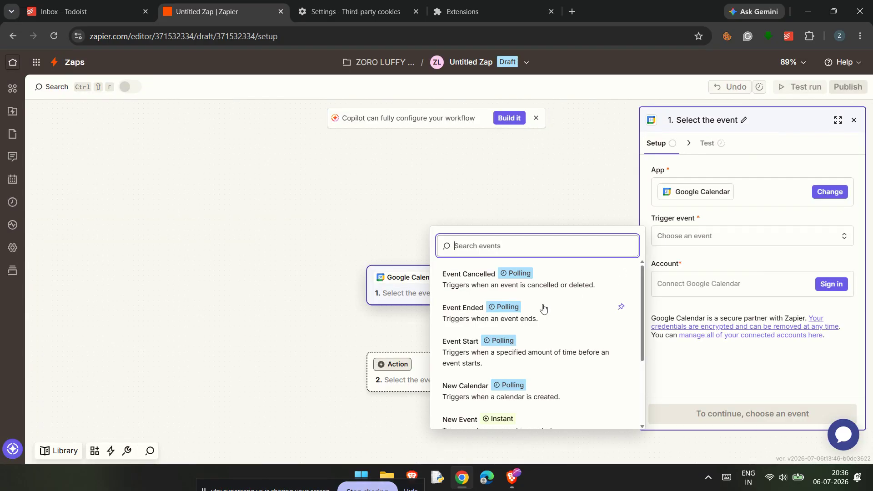
pyautogui.scroll(-3, 546, 313)
pyautogui.scroll(2, 550, 318)
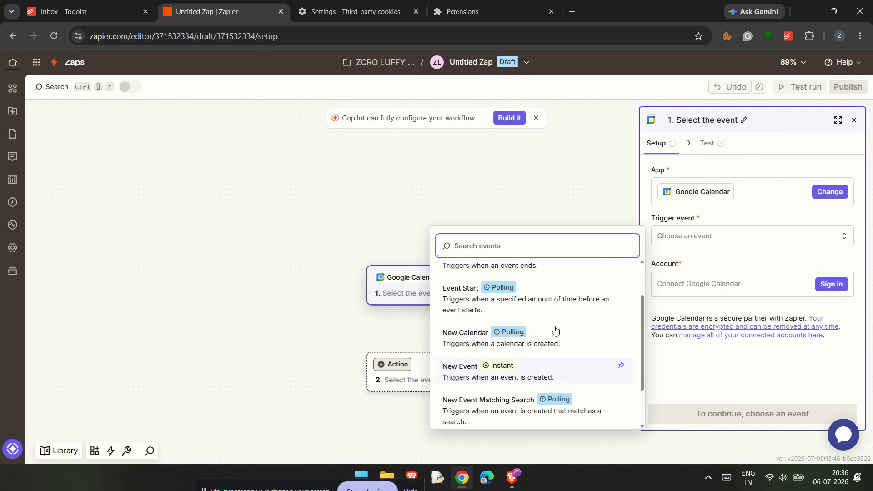
pyautogui.click(553, 368)
# - Connect the Google Calendar account to the trigger, grant Zapier access and continue to the trigger configuration
pyautogui.click(831, 285)
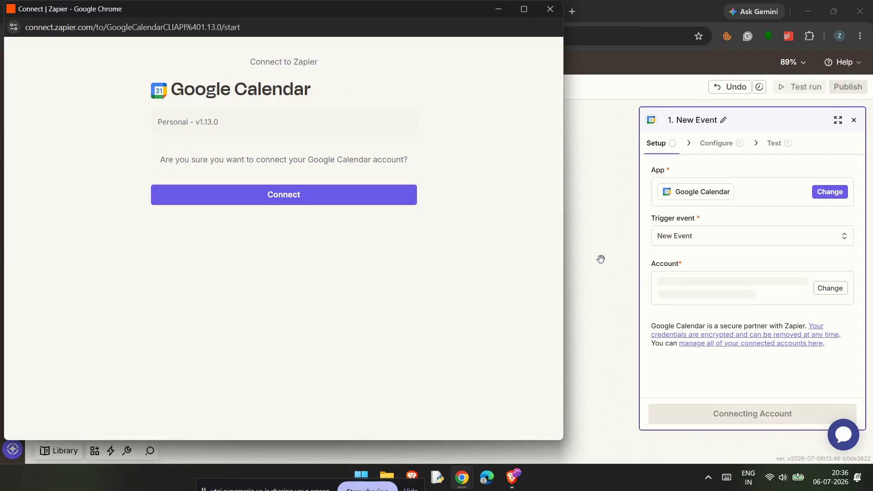
pyautogui.click(321, 197)
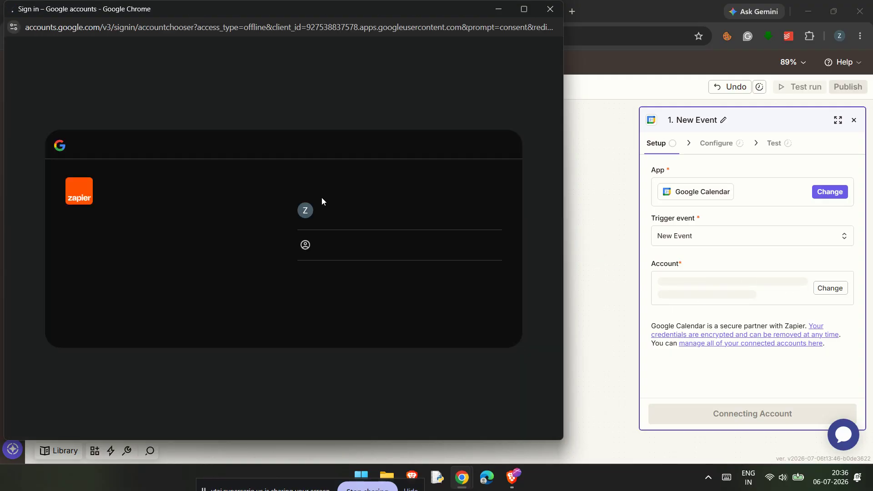
pyautogui.click(330, 188)
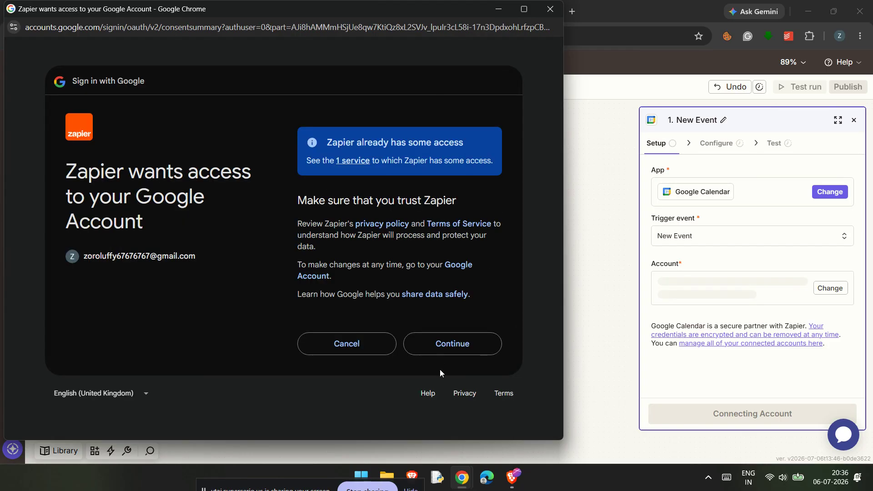
pyautogui.click(440, 344)
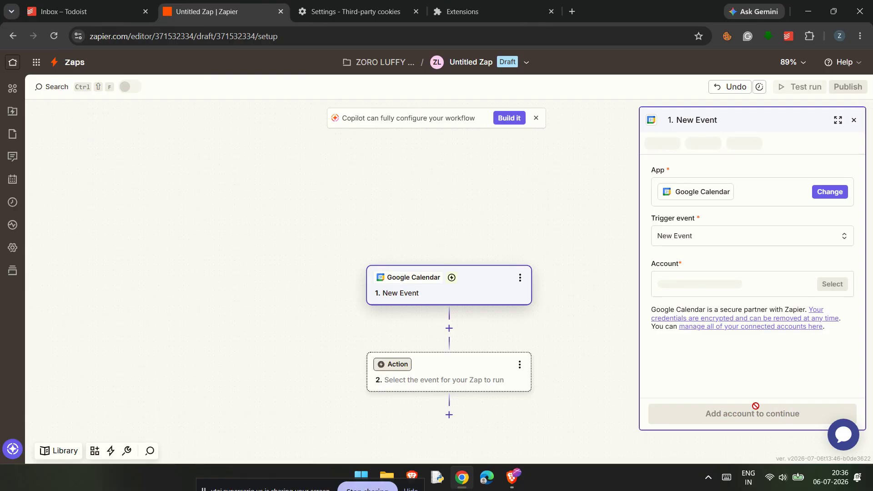
pyautogui.click(759, 424)
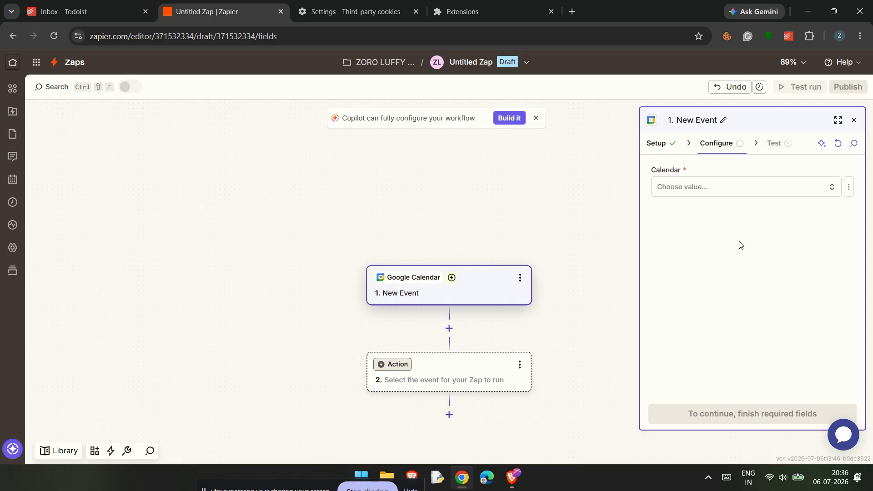
# - Choose a calendar for the New Event trigger and continue to its test stage
pyautogui.click(724, 185)
pyautogui.click(591, 225)
pyautogui.click(759, 415)
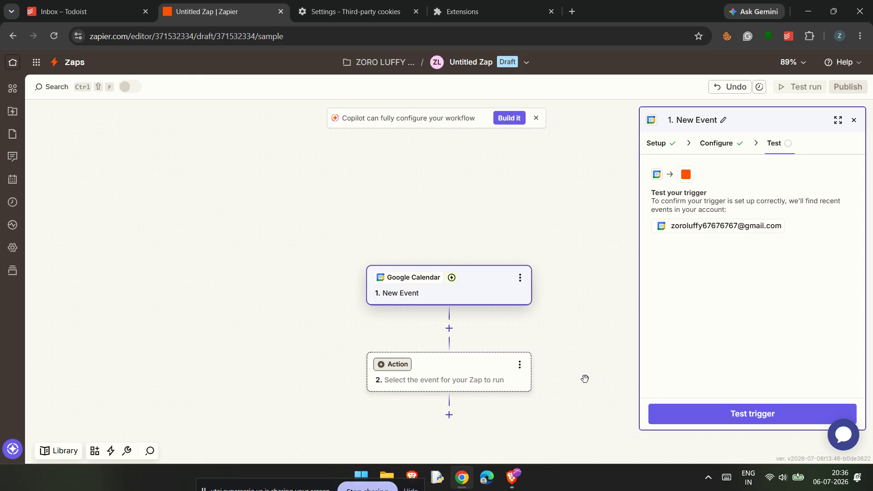
# - Set Todoist as the app for the Zap's action step
pyautogui.scroll(-1, 555, 362)
pyautogui.click(472, 318)
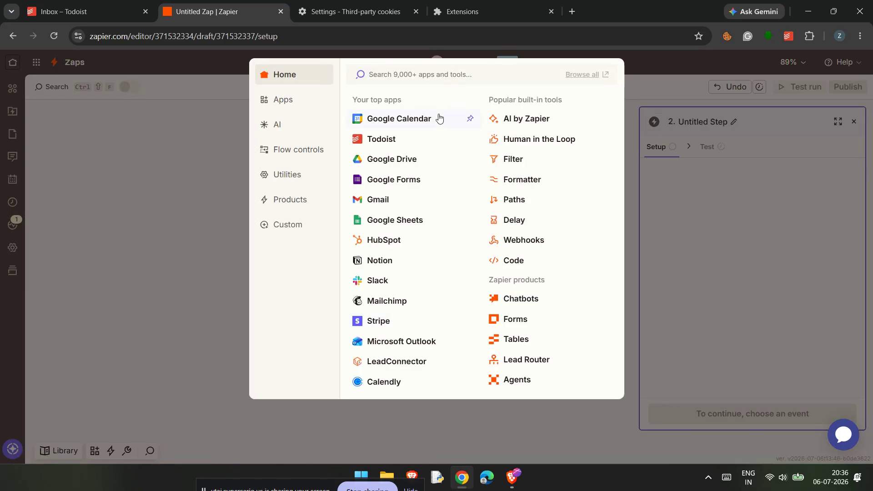
pyautogui.click(411, 137)
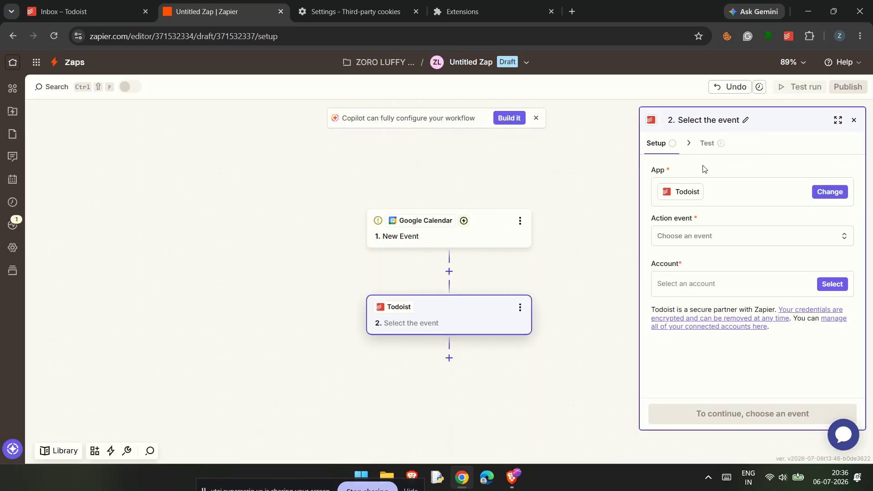
# - Set the Todoist action event to Create Task and continue to the action's configuration
pyautogui.click(715, 236)
pyautogui.scroll(-1, 578, 300)
pyautogui.scroll(-6, 579, 300)
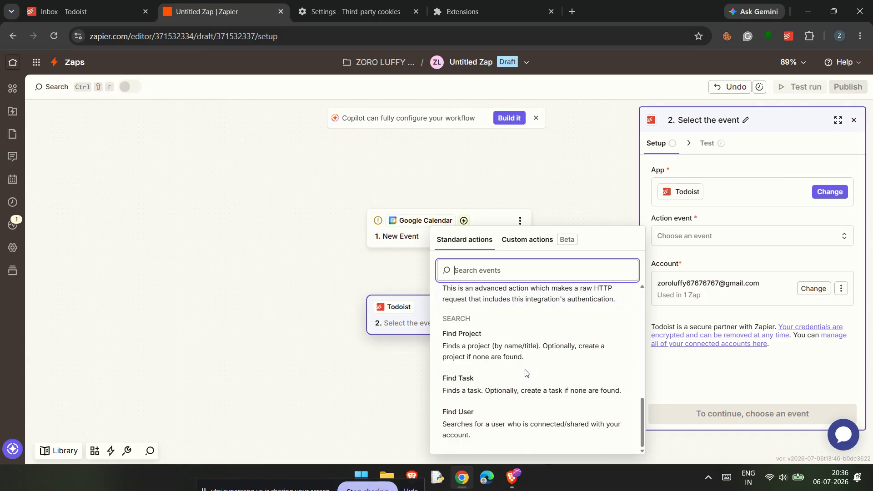
pyautogui.scroll(3, 525, 368)
pyautogui.click(523, 353)
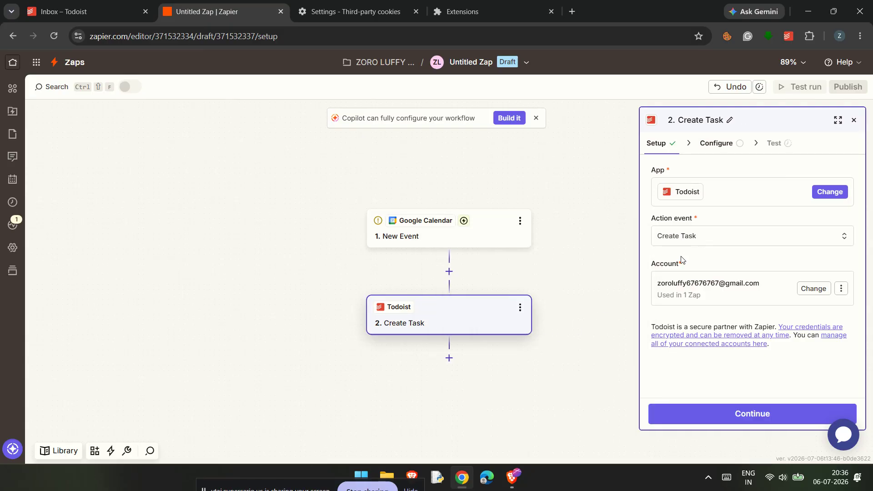
pyautogui.click(744, 416)
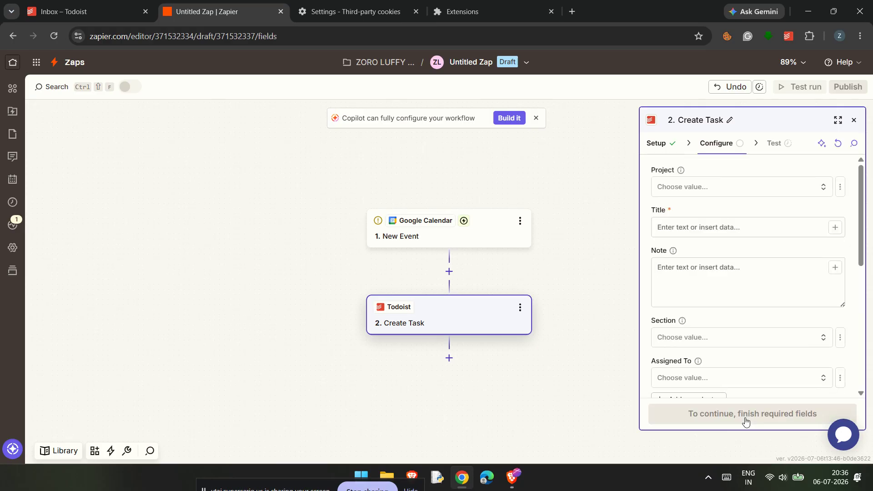
# - Set the created task's project to Inbox and its title to "calender event"
pyautogui.click(714, 190)
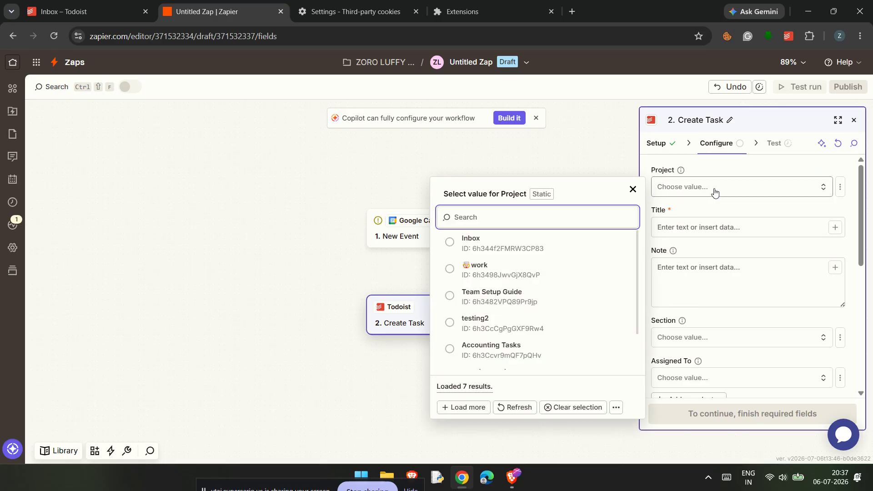
pyautogui.click(606, 249)
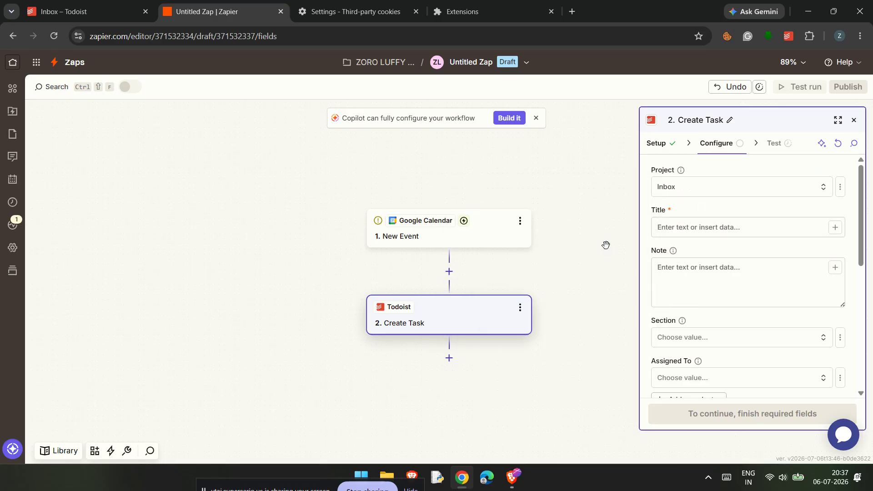
pyautogui.click(764, 232)
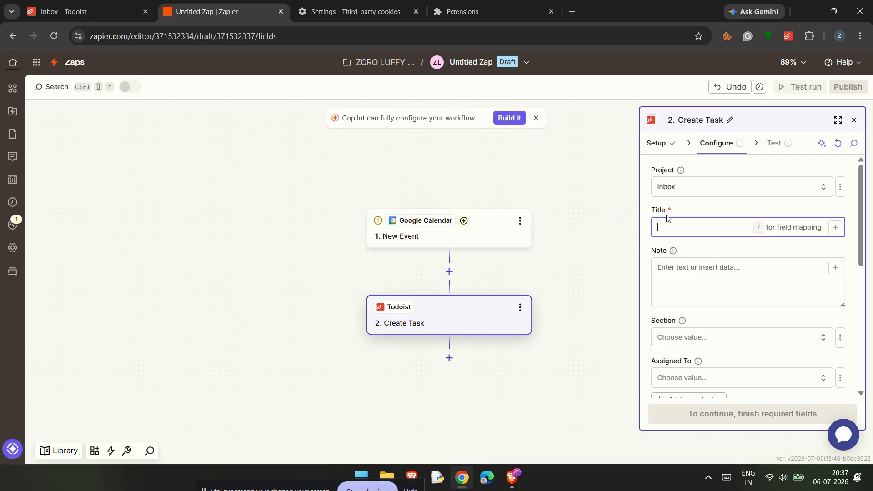
pyautogui.click(679, 228)
pyautogui.write('calender event')
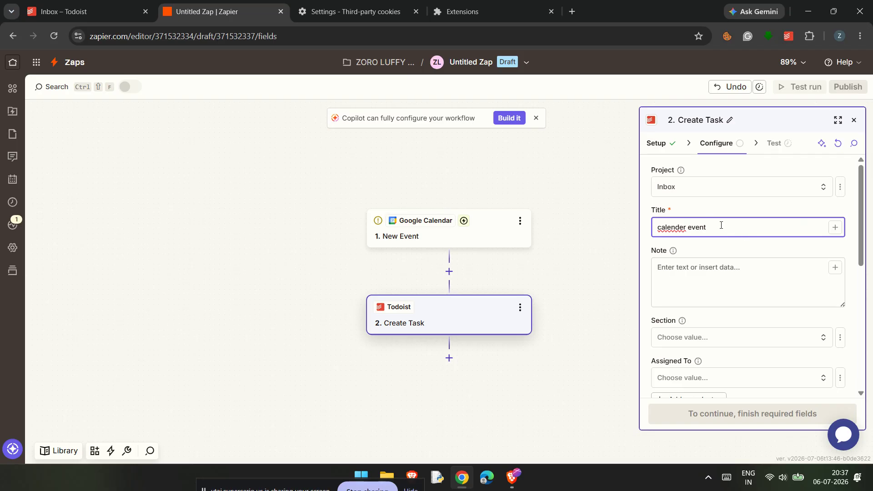
# - Complete the Create Task configuration with the optional fields left as they are, and send a test task to Todoist
pyautogui.scroll(-5, 752, 288)
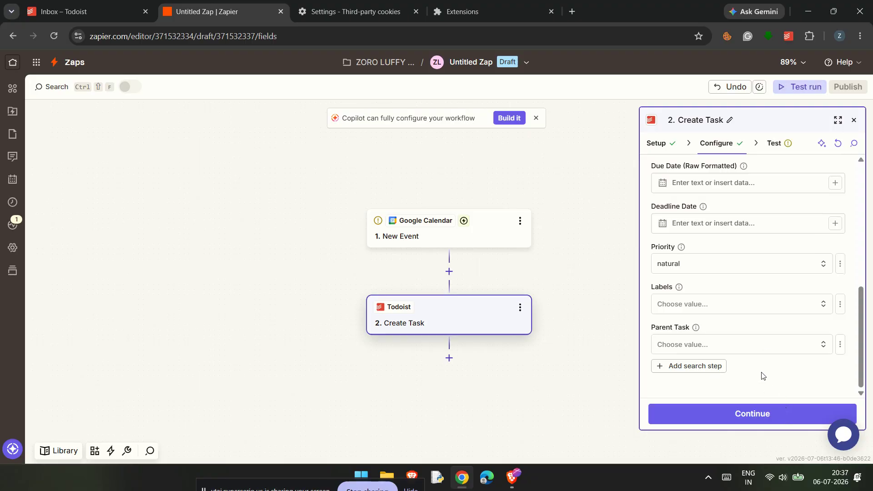
pyautogui.scroll(5, 760, 335)
pyautogui.scroll(-4, 759, 335)
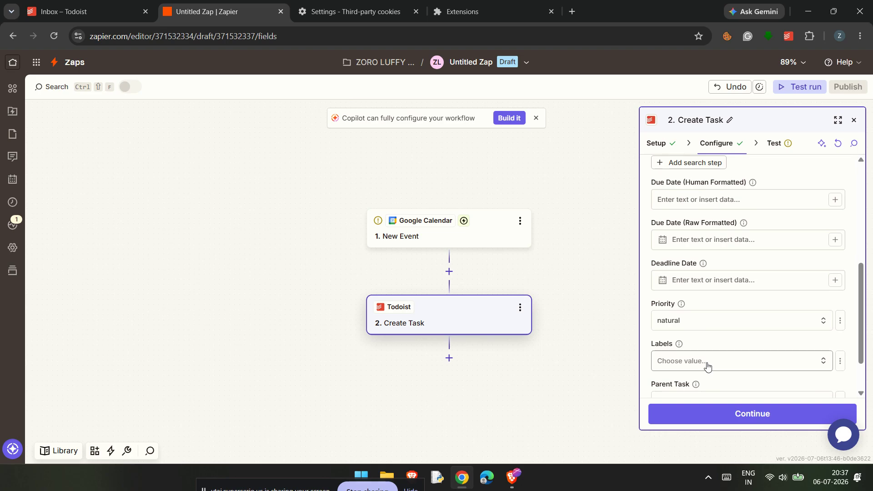
pyautogui.scroll(-2, 709, 362)
pyautogui.scroll(10, 724, 355)
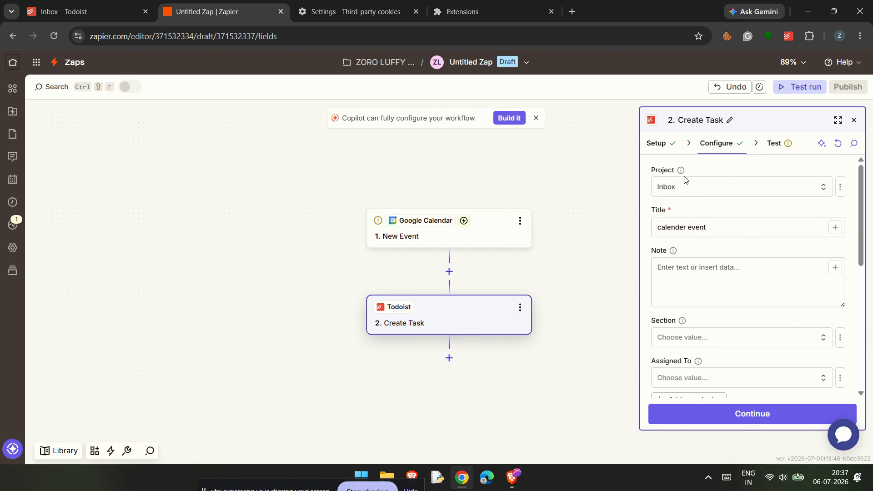
pyautogui.click(717, 420)
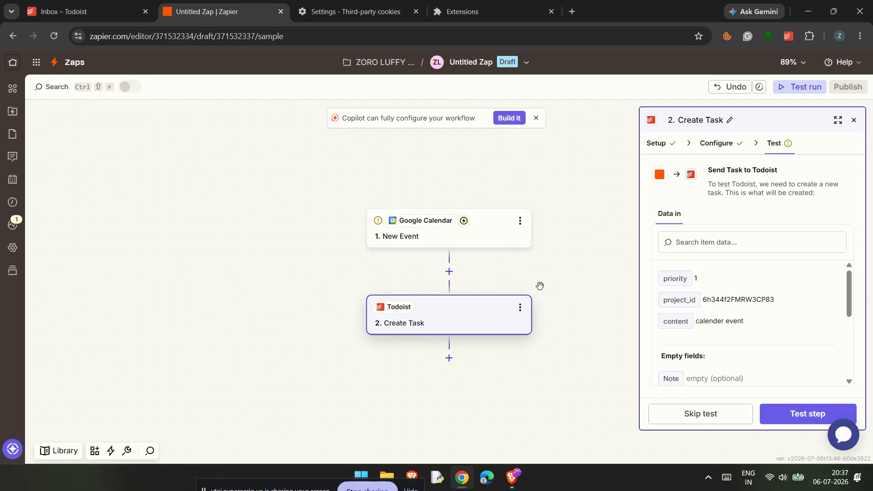
pyautogui.click(782, 412)
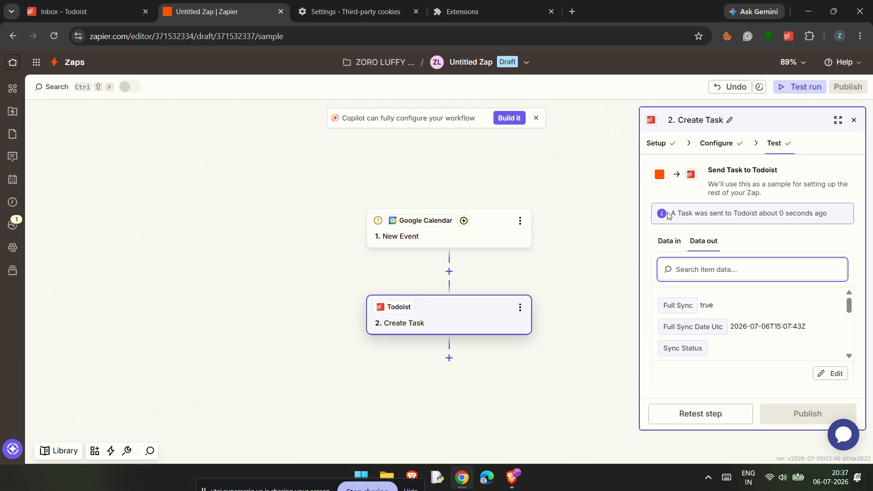
# - Switch to Todoist, reload the Inbox and check the work project for the test task
pyautogui.click(109, 10)
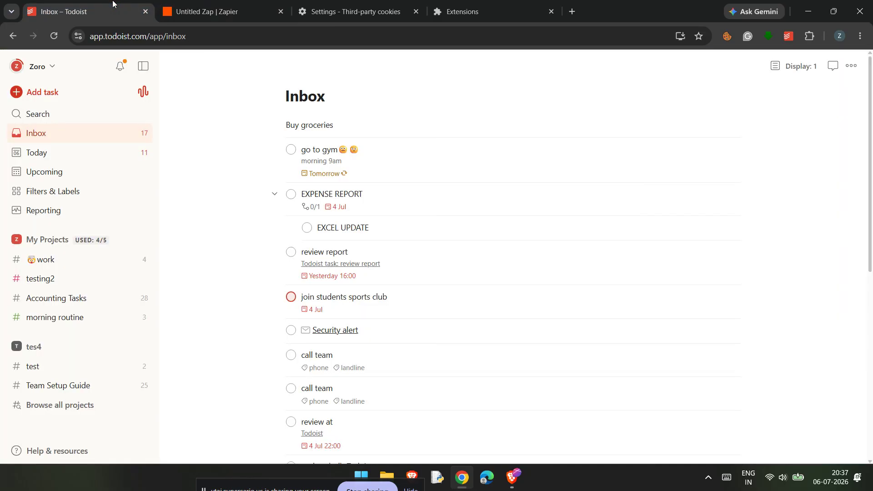
pyautogui.click(53, 36)
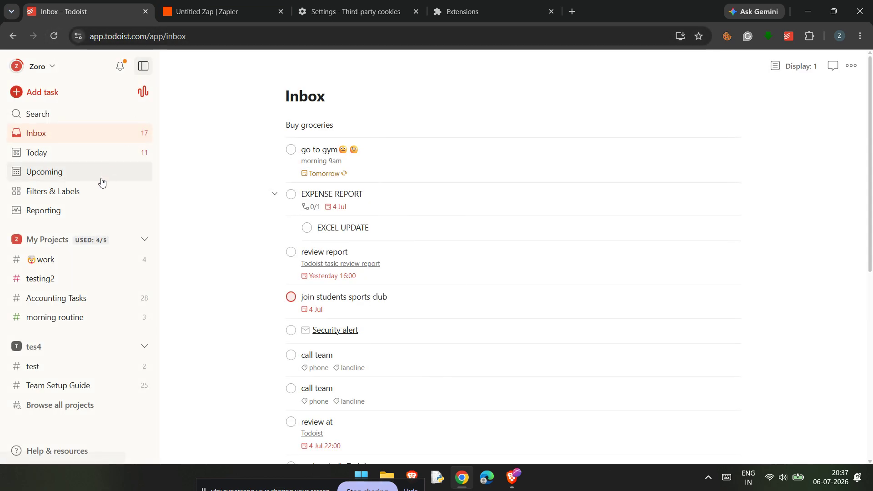
pyautogui.click(80, 259)
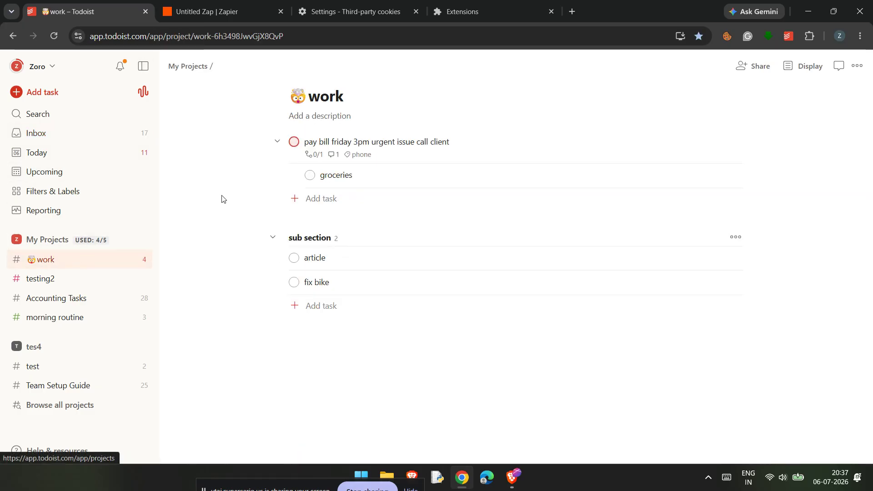
# - Return to the Todoist Inbox, switch back to Zapier and examine the data sent in by the Create Task test
pyautogui.click(117, 132)
pyautogui.click(227, 11)
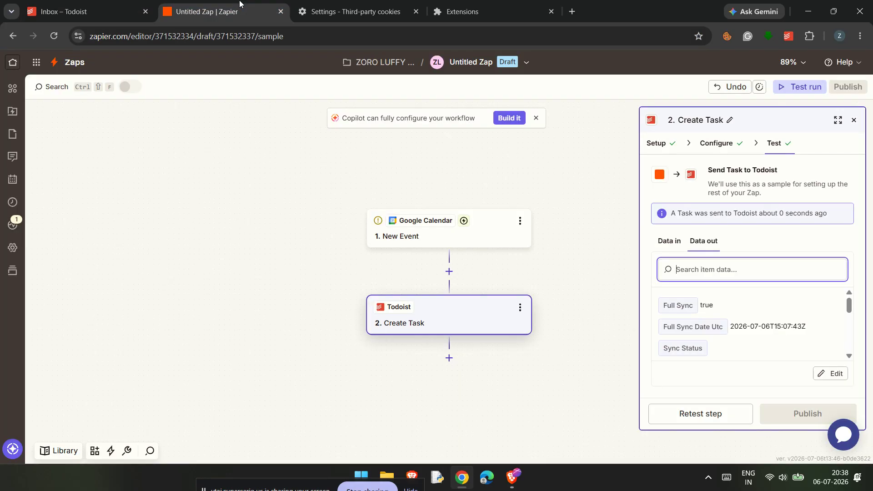
pyautogui.click(676, 303)
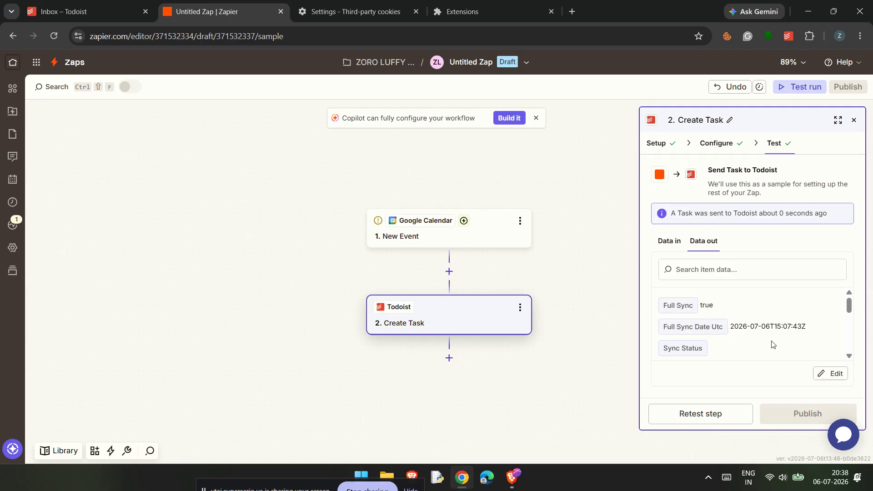
pyautogui.click(671, 246)
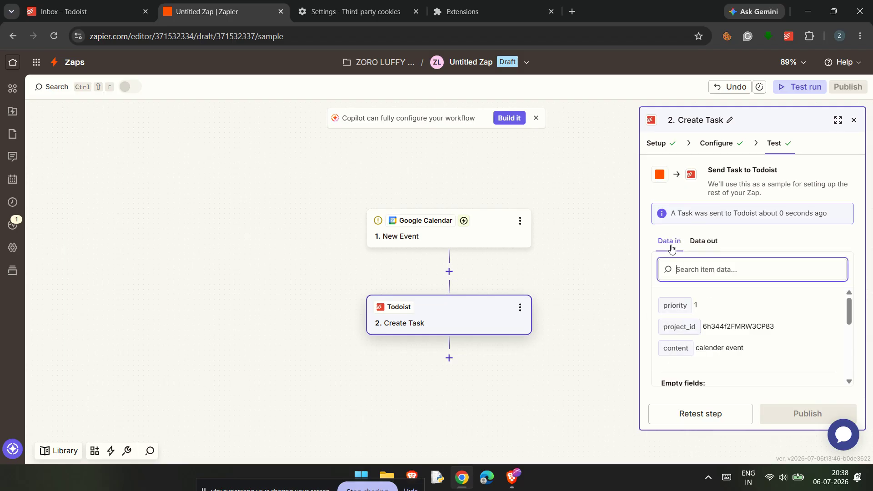
pyautogui.scroll(-3, 714, 312)
pyautogui.scroll(3, 714, 316)
pyautogui.scroll(-5, 767, 351)
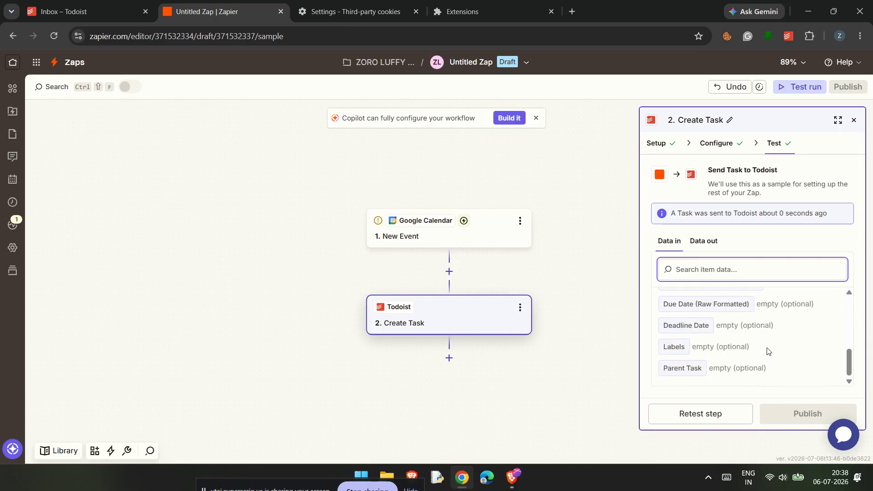
pyautogui.scroll(5, 768, 352)
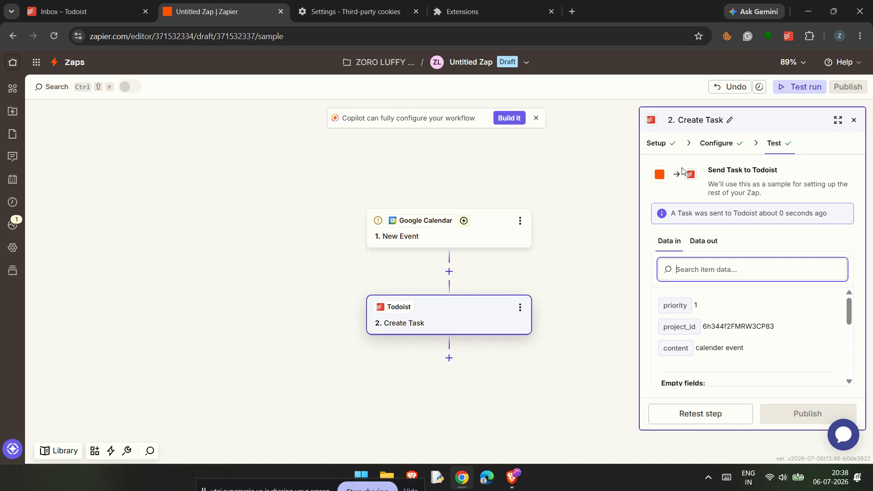
# - Review the Create Task action's setup and configuration, and continue to its test to examine the returned data
pyautogui.click(663, 144)
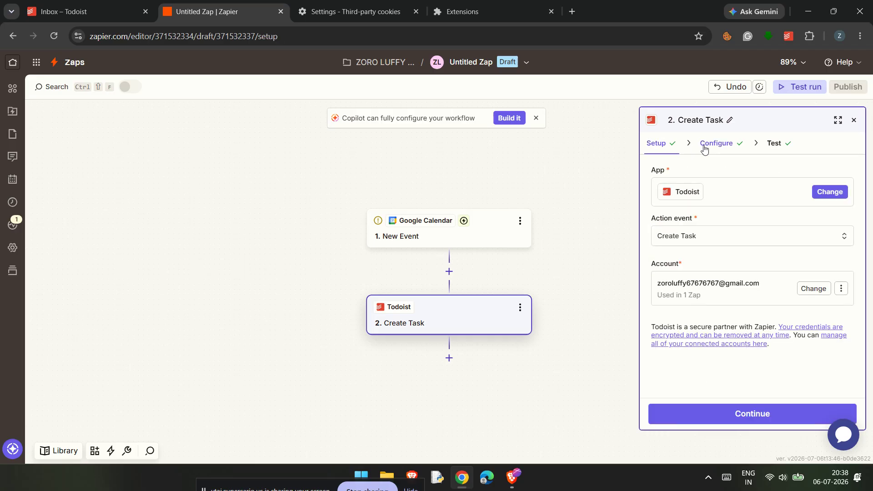
pyautogui.click(704, 148)
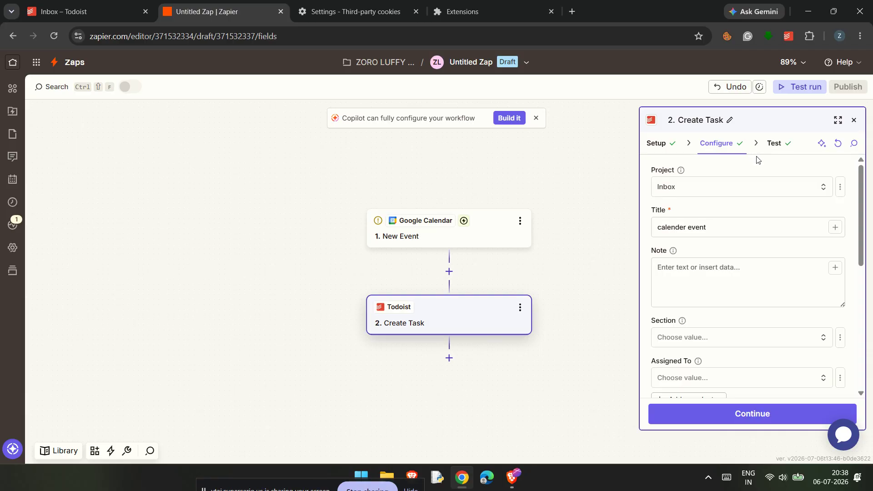
pyautogui.click(756, 191)
pyautogui.click(566, 263)
pyautogui.click(769, 414)
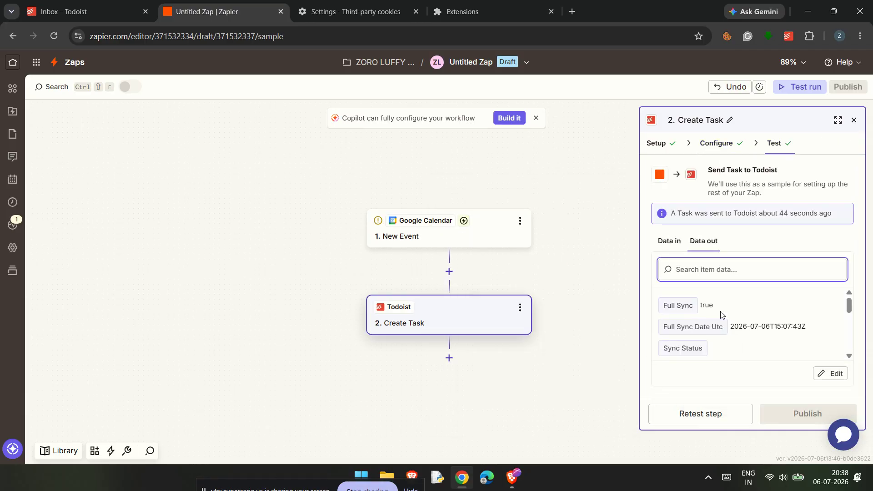
pyautogui.scroll(-5, 733, 329)
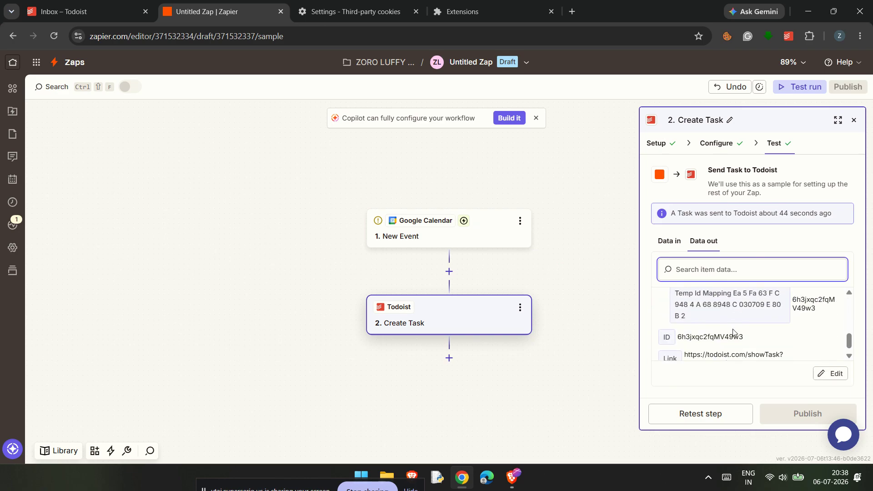
pyautogui.scroll(5, 733, 331)
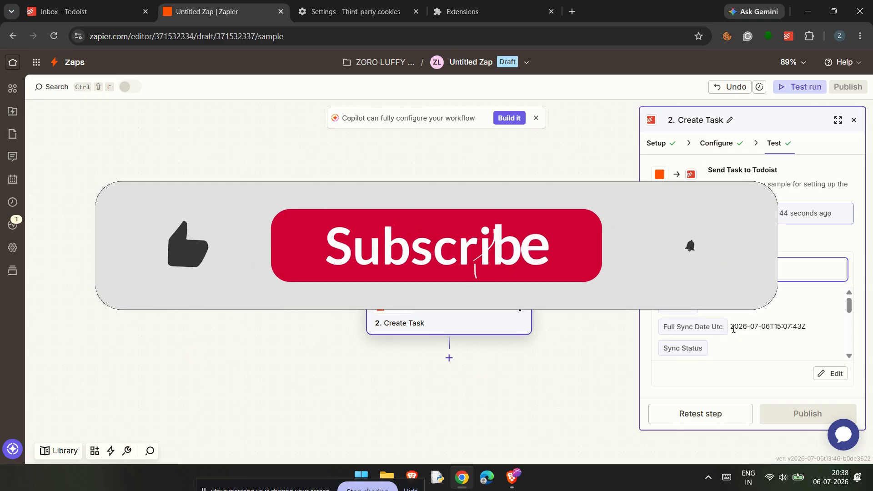